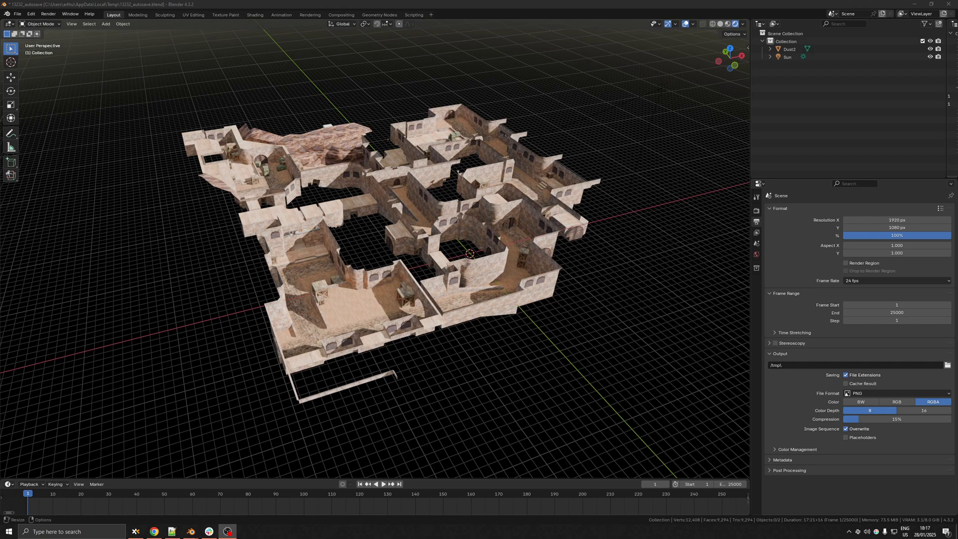
pyautogui.scroll(4, 526, 232)
pyautogui.scroll(-3, 510, 220)
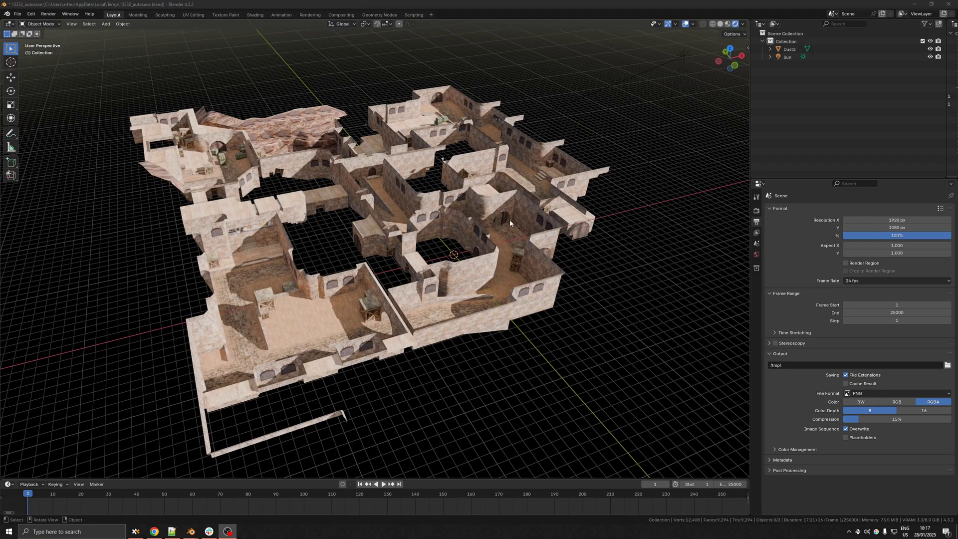
pyautogui.scroll(1, 489, 210)
pyautogui.moveTo(474, 202)
pyautogui.mouseDown(button='middle')
pyautogui.moveTo(480, 193)
pyautogui.moveTo(472, 219)
pyautogui.moveTo(478, 214)
pyautogui.moveTo(441, 210)
pyautogui.moveTo(480, 212)
pyautogui.mouseUp(button='middle')
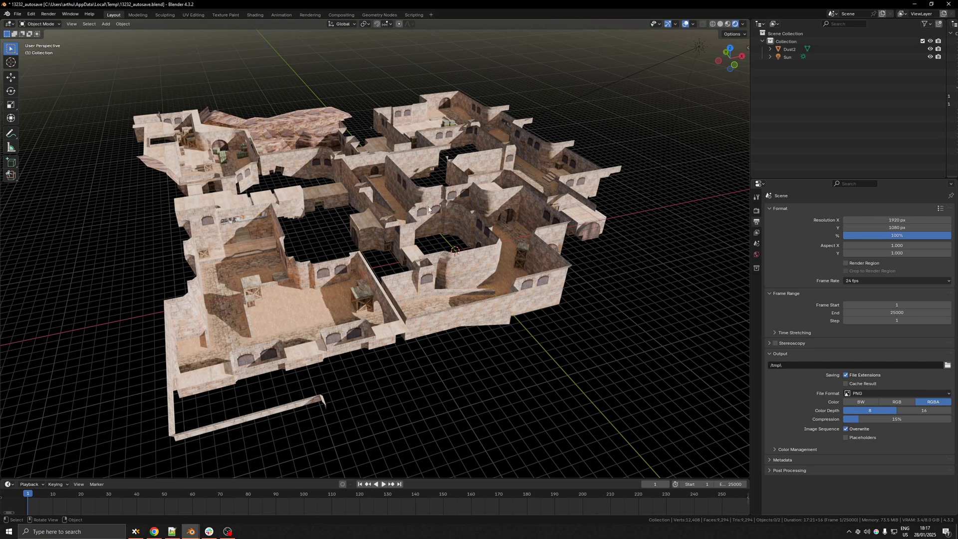
pyautogui.moveTo(429, 206); pyautogui.dragTo(407, 201, button='middle')
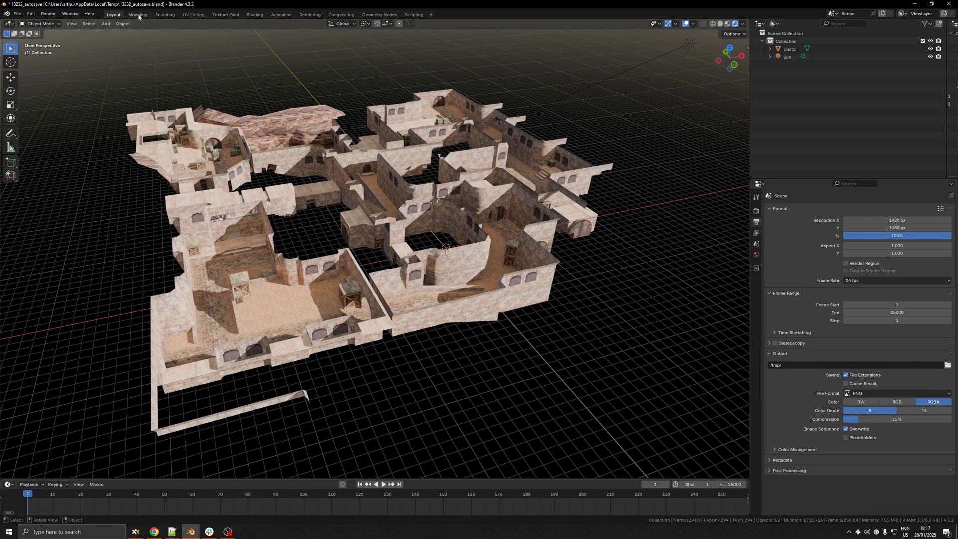
# Enable the DroneCam add-on in the add-on preferences and close the preferences.
pyautogui.click(31, 14)
pyautogui.click(70, 122)
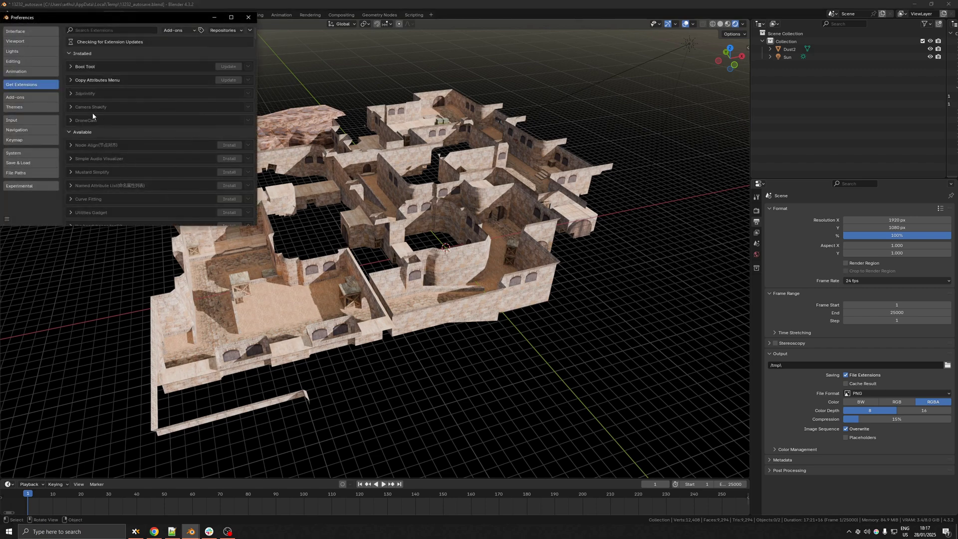
pyautogui.click(32, 98)
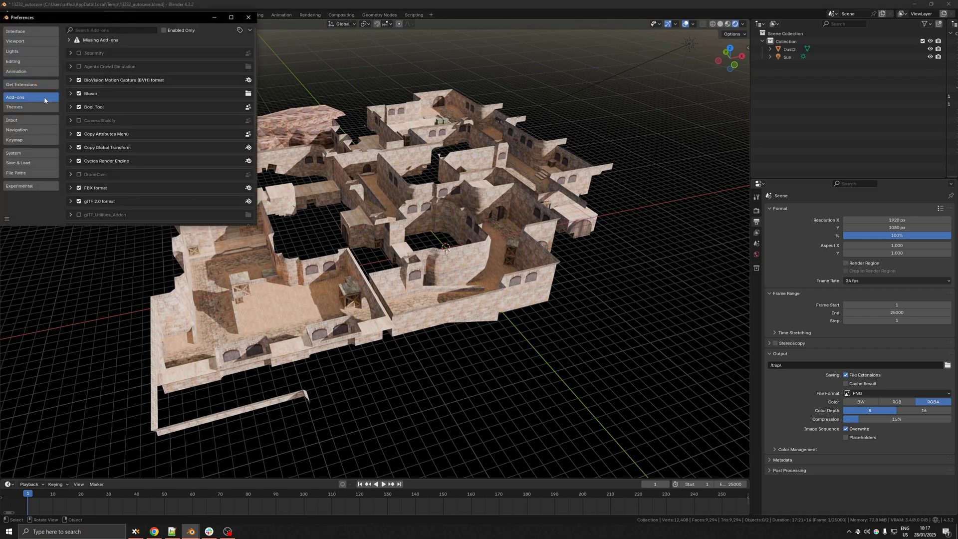
pyautogui.click(248, 31)
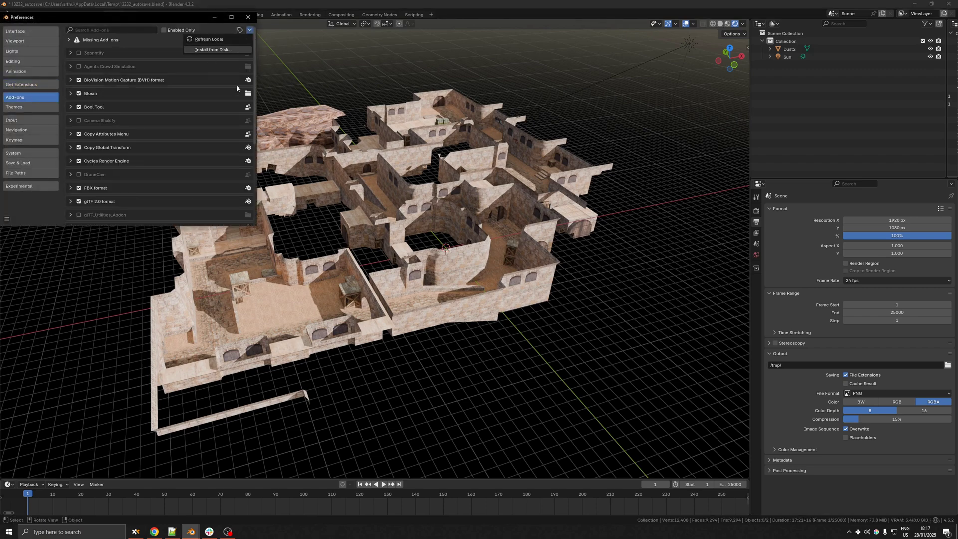
pyautogui.click(81, 174)
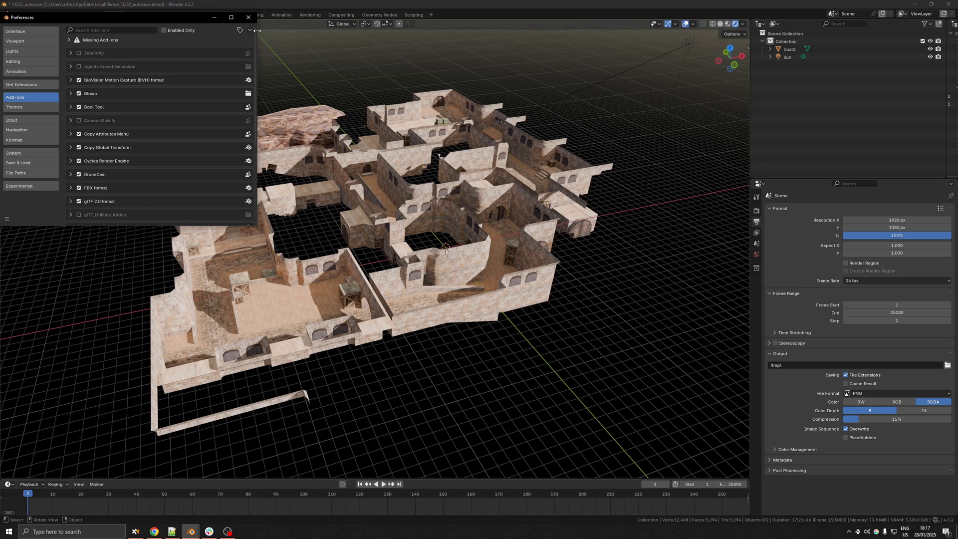
pyautogui.click(249, 17)
# Display the DroneCam settings in the viewport with enough room to read them and add a DroneCam to the scene.
pyautogui.press('n')
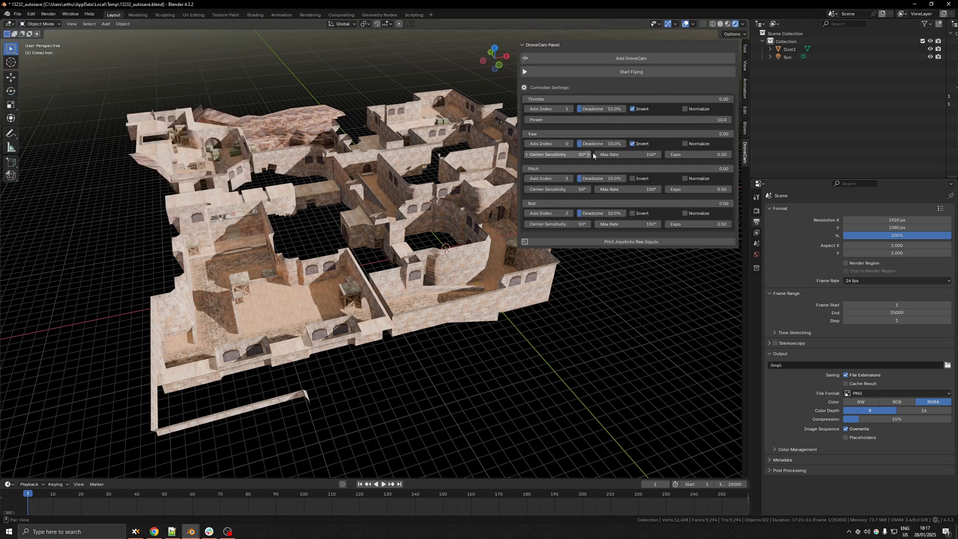
pyautogui.moveTo(518, 161); pyautogui.dragTo(525, 160)
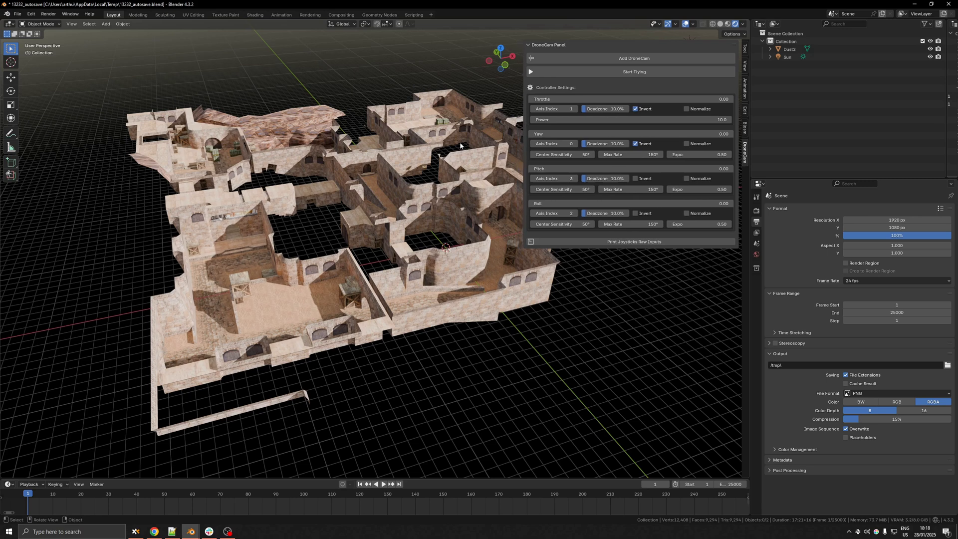
pyautogui.click(638, 59)
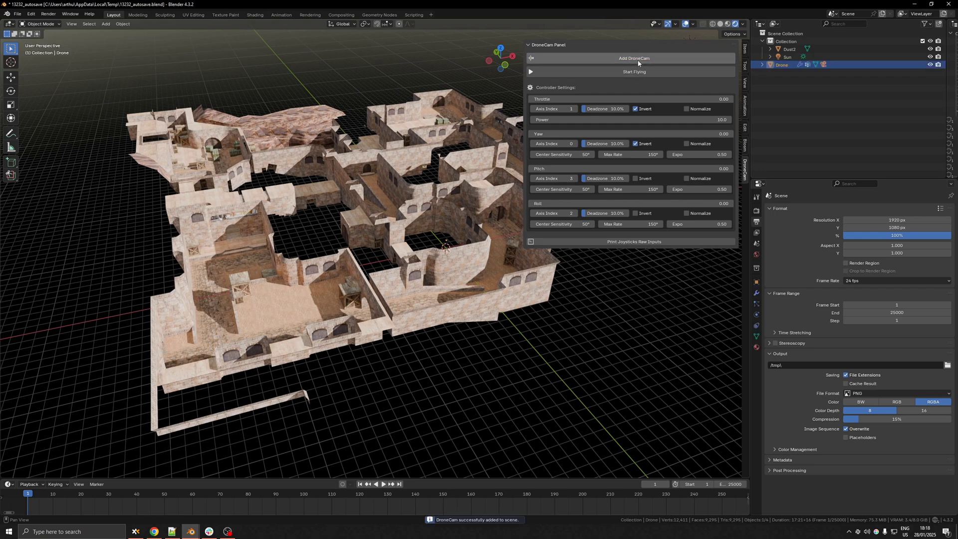
# Move the drone from the world origin to the open sandy courtyard of the Dust2 map.
pyautogui.scroll(3, 421, 253)
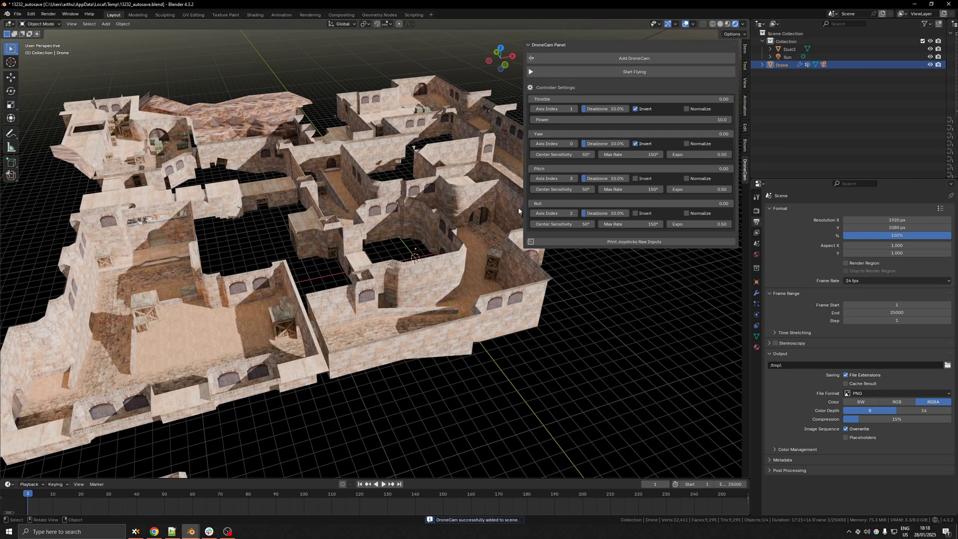
pyautogui.press('KP_7')
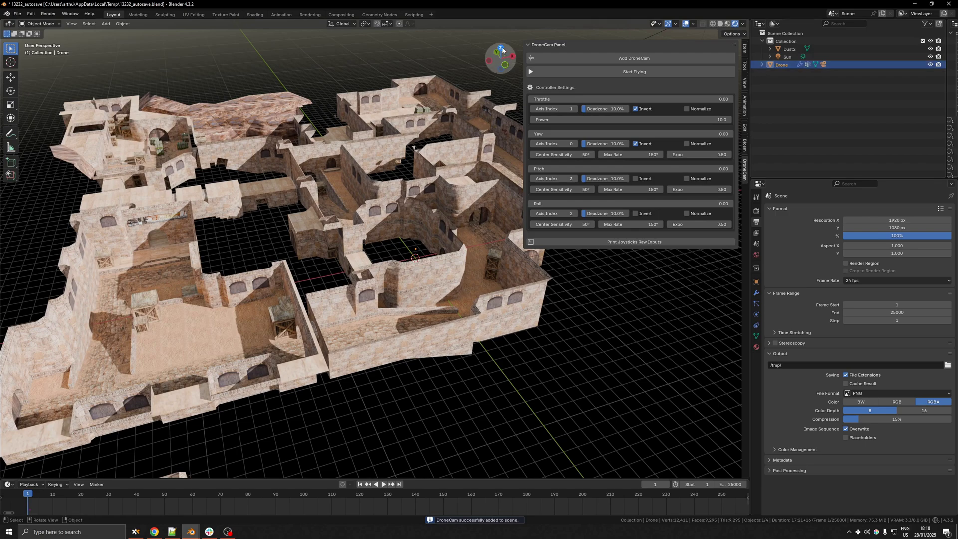
pyautogui.scroll(1, 407, 172)
pyautogui.press('g')
pyautogui.press('z')
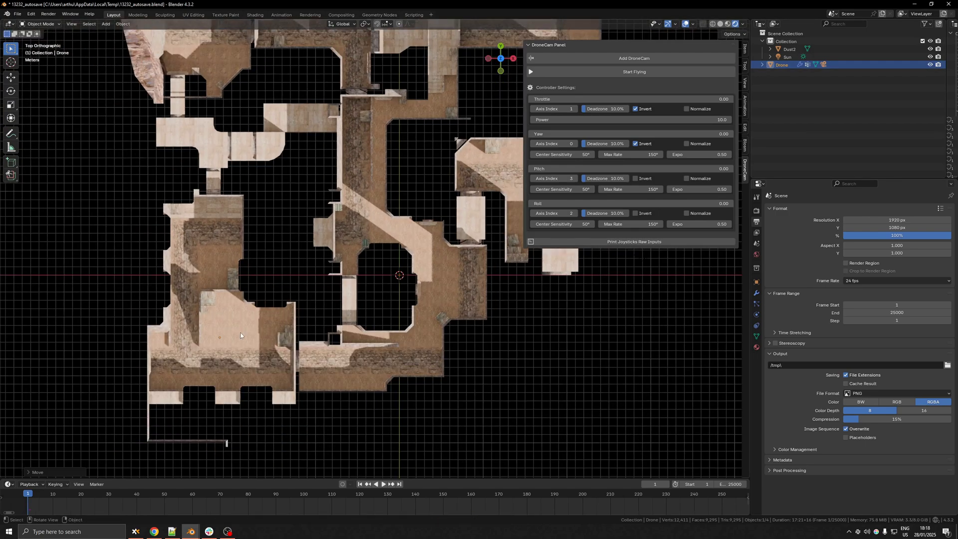
pyautogui.keyDown('alt'); pyautogui.moveTo(293, 327); pyautogui.dragTo(380, 284, button='middle'); pyautogui.keyUp('alt')
pyautogui.click(201, 318)
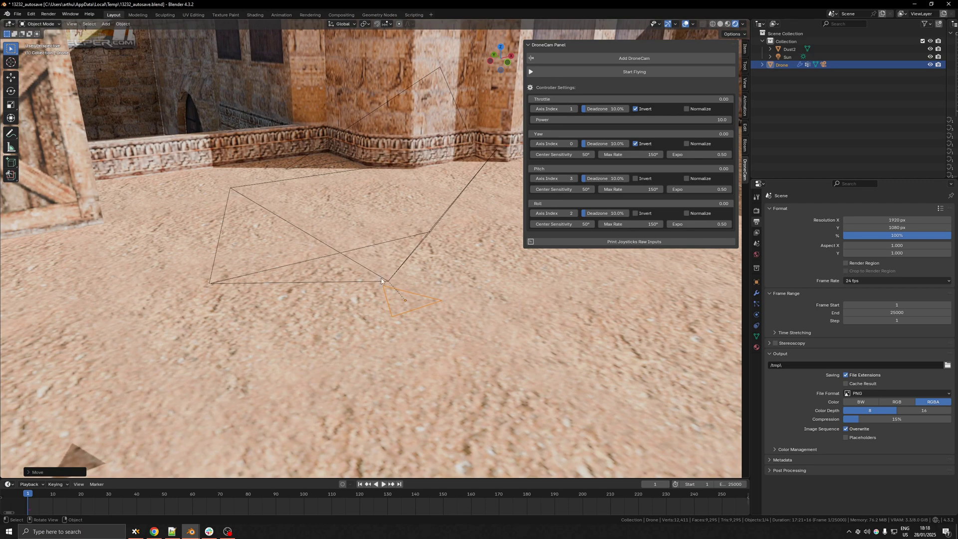
# Examine the drone's geometry node tree from the gravity, rotation and throttle groups to the group output, and return to the Layout workspace.
pyautogui.click(380, 14)
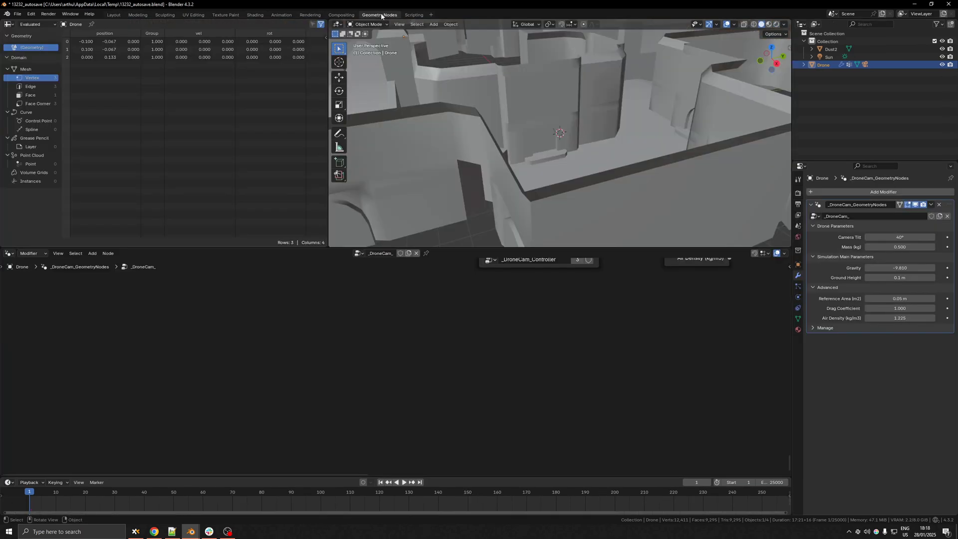
pyautogui.scroll(-8, 579, 328)
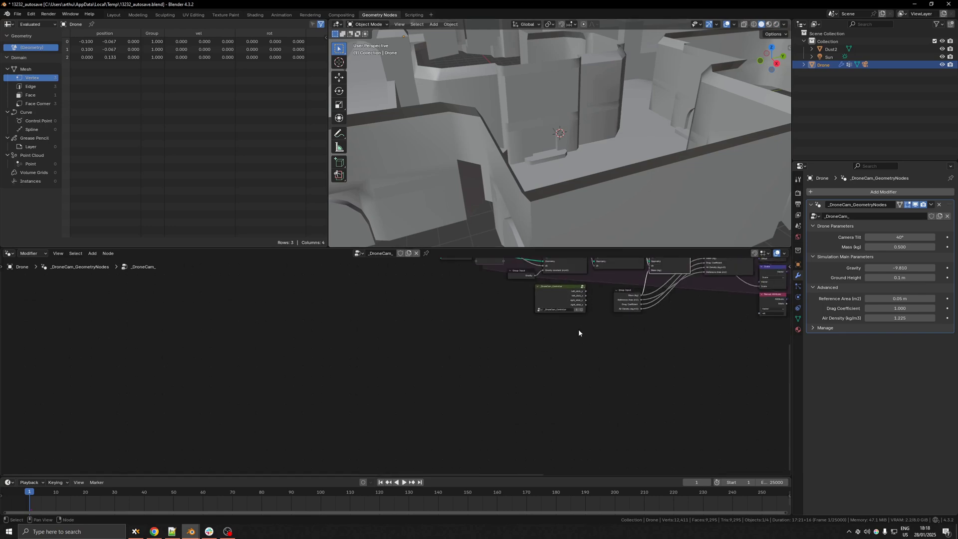
pyautogui.scroll(4, 522, 390)
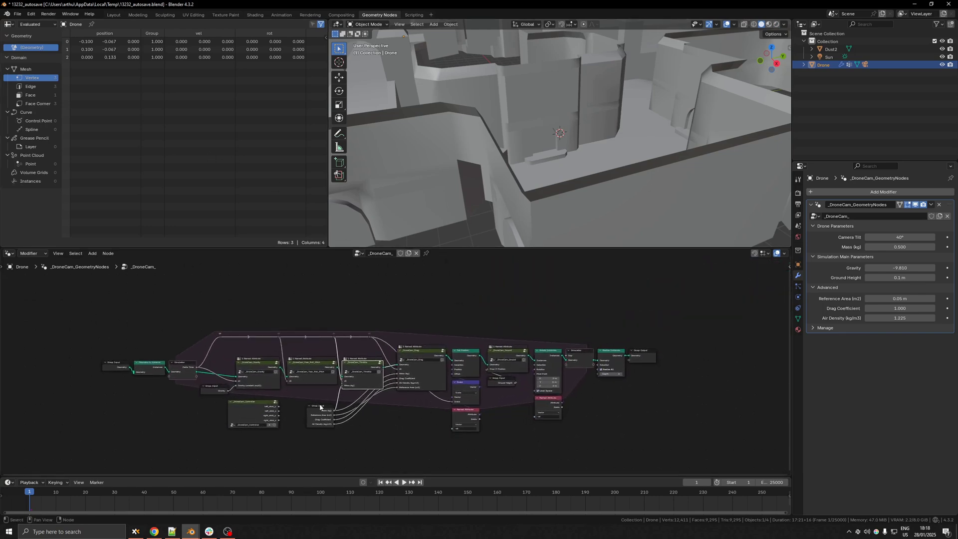
pyautogui.scroll(5, 344, 320)
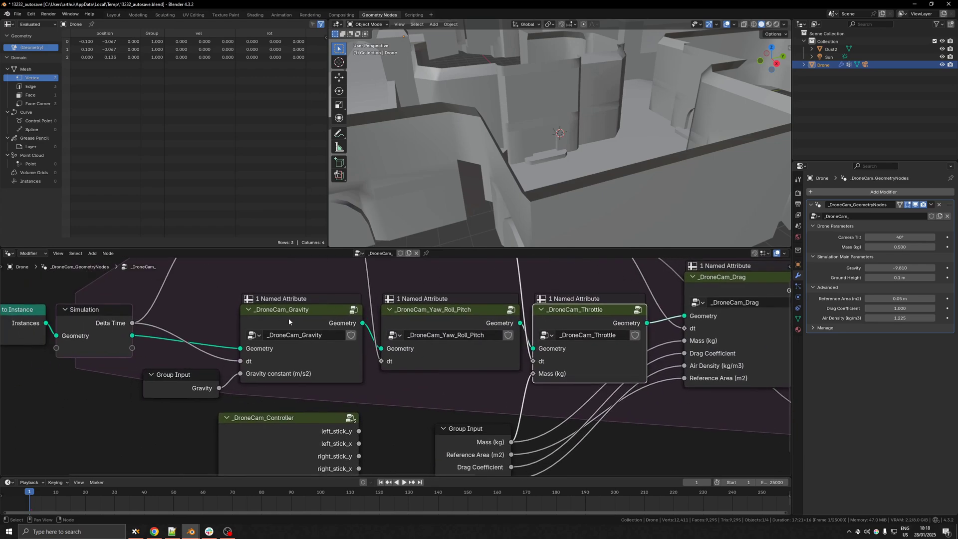
pyautogui.moveTo(466, 298); pyautogui.dragTo(280, 324, button='middle')
pyautogui.moveTo(351, 303); pyautogui.dragTo(331, 318, button='middle')
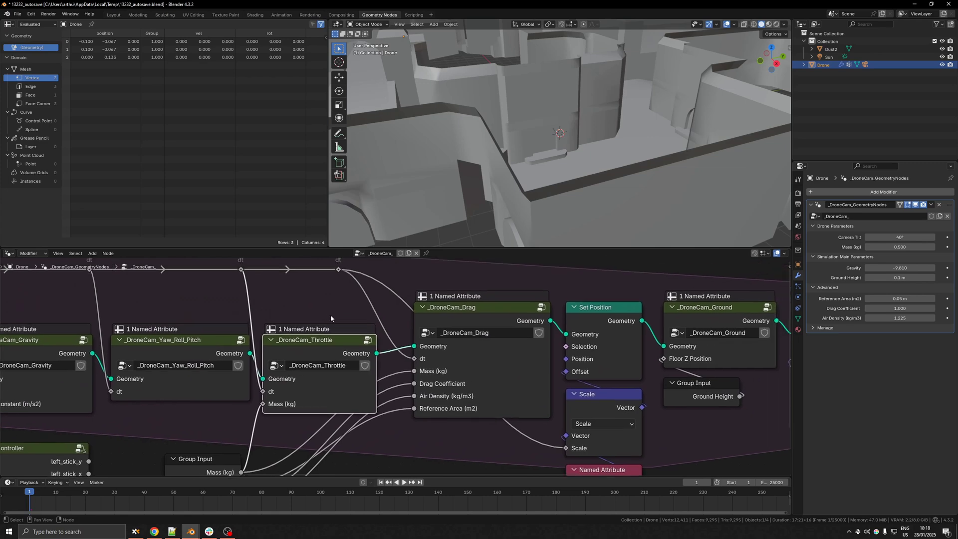
pyautogui.moveTo(484, 310); pyautogui.dragTo(341, 307, button='middle')
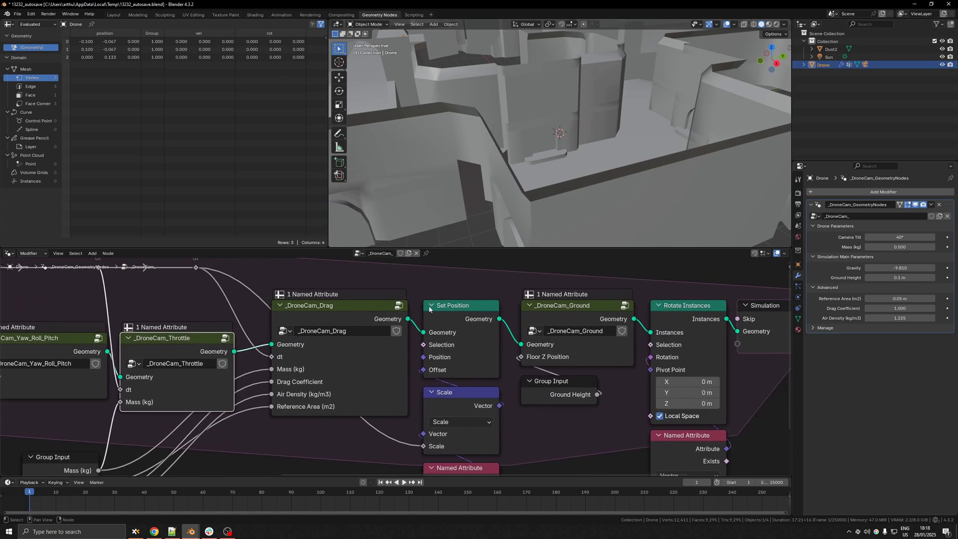
pyautogui.scroll(-1, 429, 305)
pyautogui.moveTo(429, 305); pyautogui.dragTo(311, 310, button='middle')
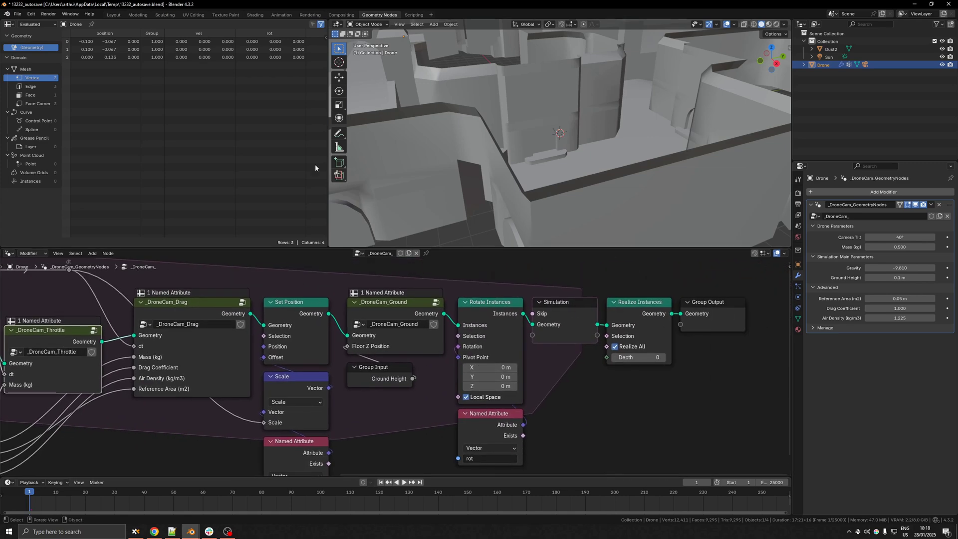
pyautogui.click(114, 15)
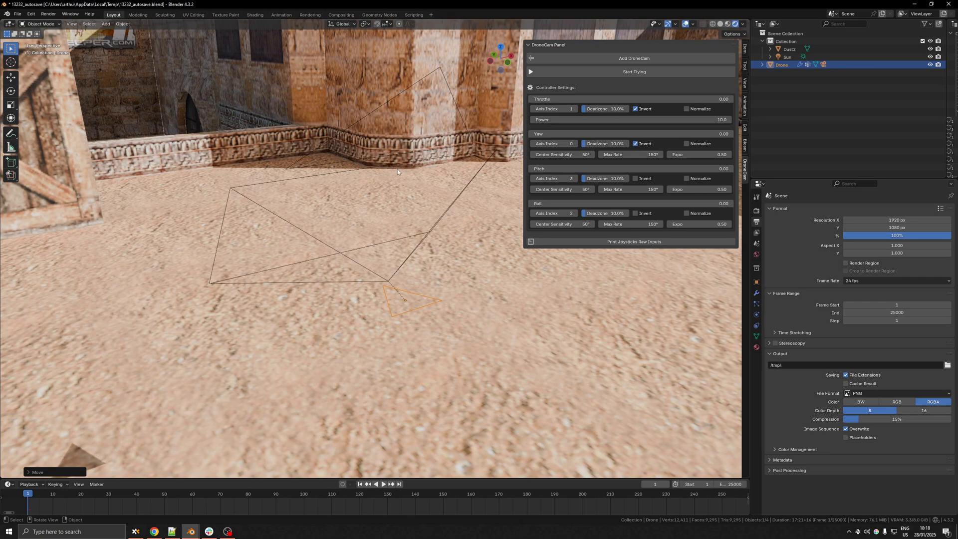
# Show the drone's modifier parameters, record a first test flight and stop it.
pyautogui.click(756, 294)
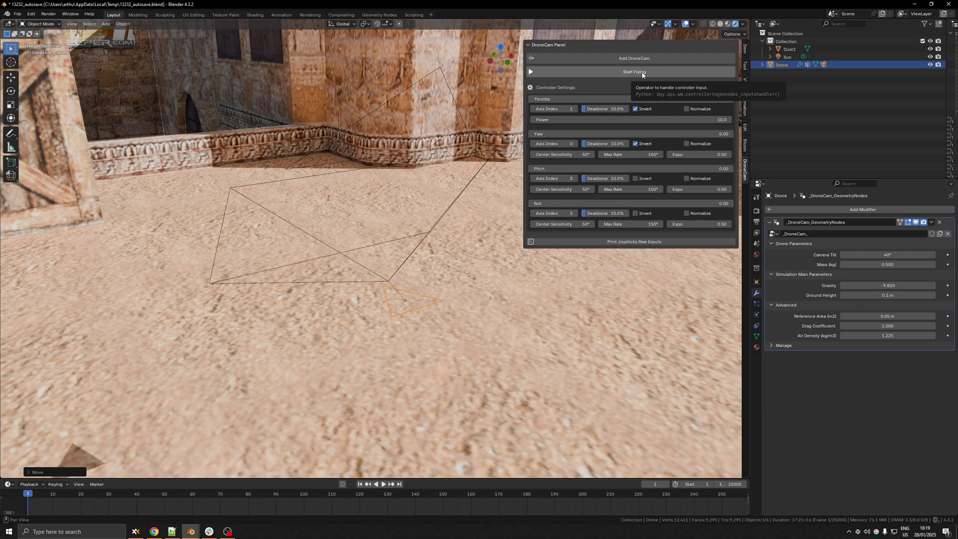
pyautogui.click(642, 73)
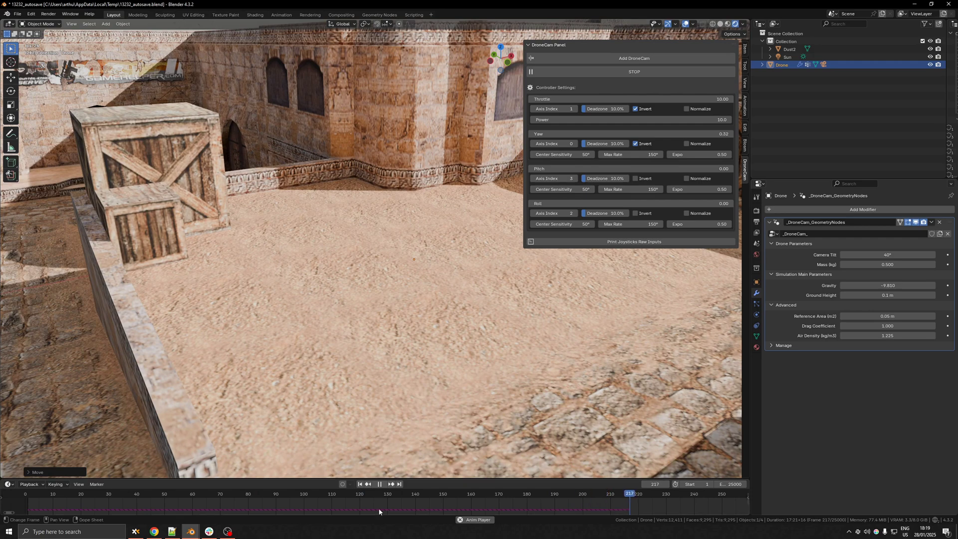
pyautogui.click(380, 484)
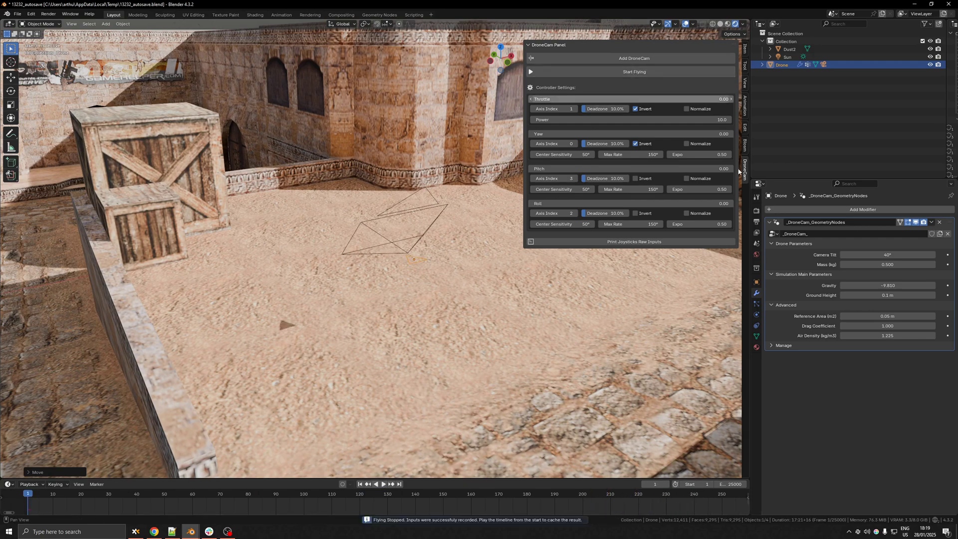
# Set the scene's frame rate to 60 fps and the DroneCam throttle power to 15.
pyautogui.click(756, 222)
pyautogui.click(891, 280)
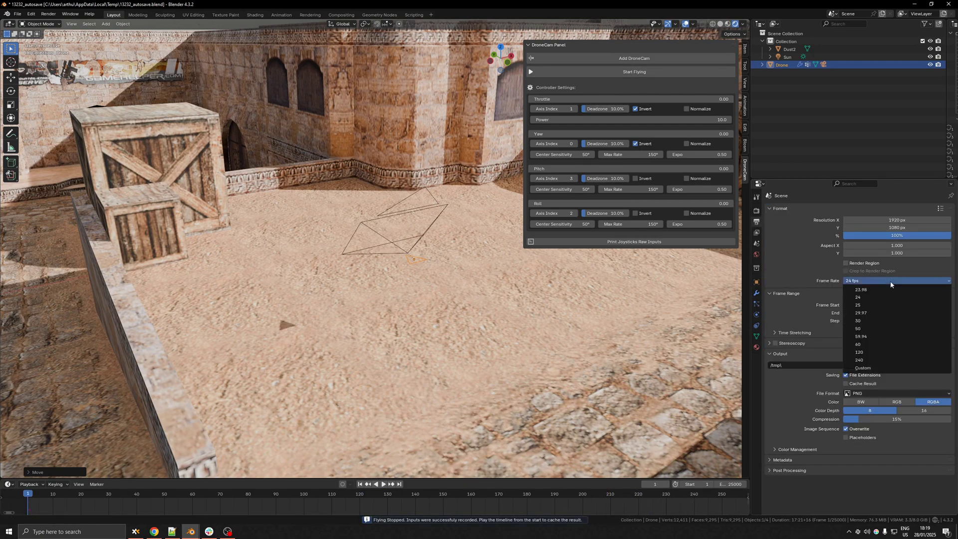
pyautogui.click(868, 344)
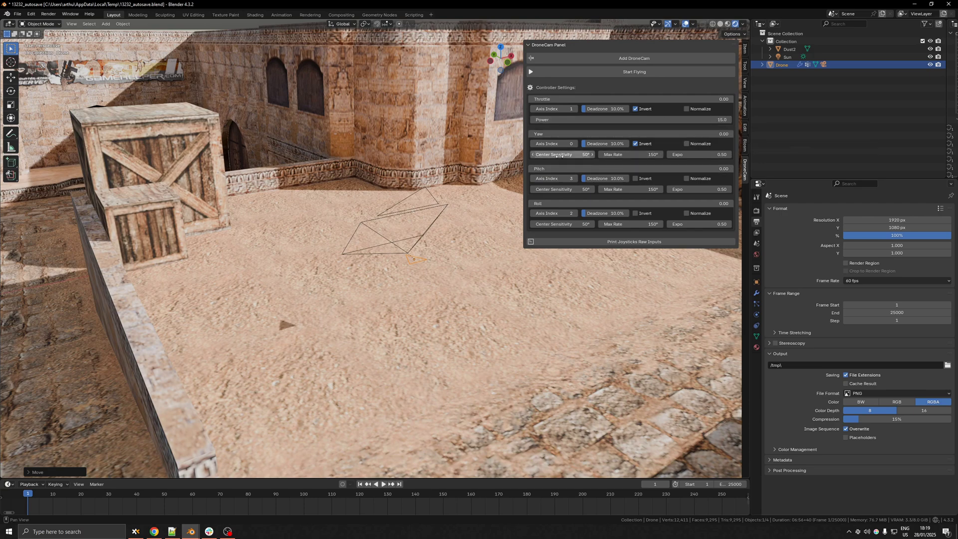
# Show the drone's modifier parameters again, narrow the DroneCam panel and widen the properties area.
pyautogui.click(757, 294)
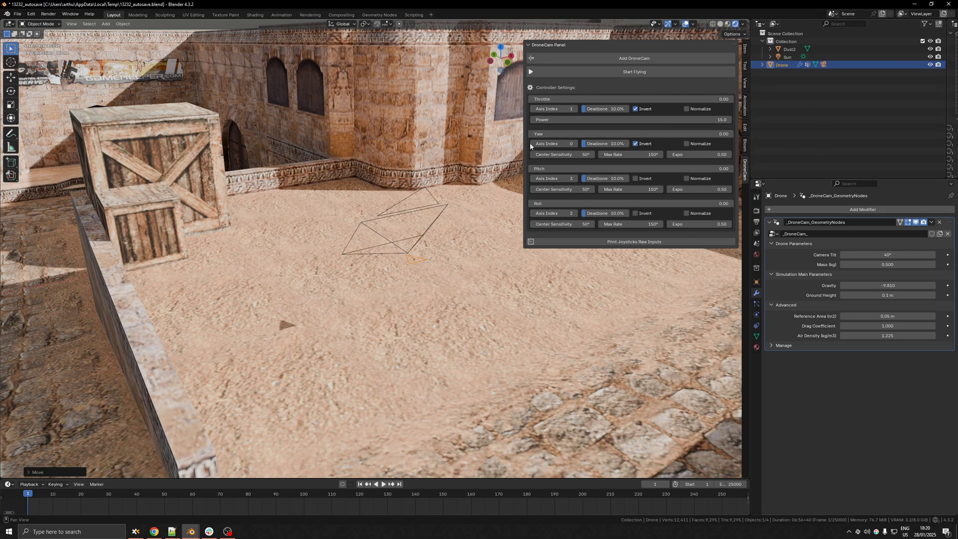
pyautogui.moveTo(524, 138); pyautogui.dragTo(551, 141)
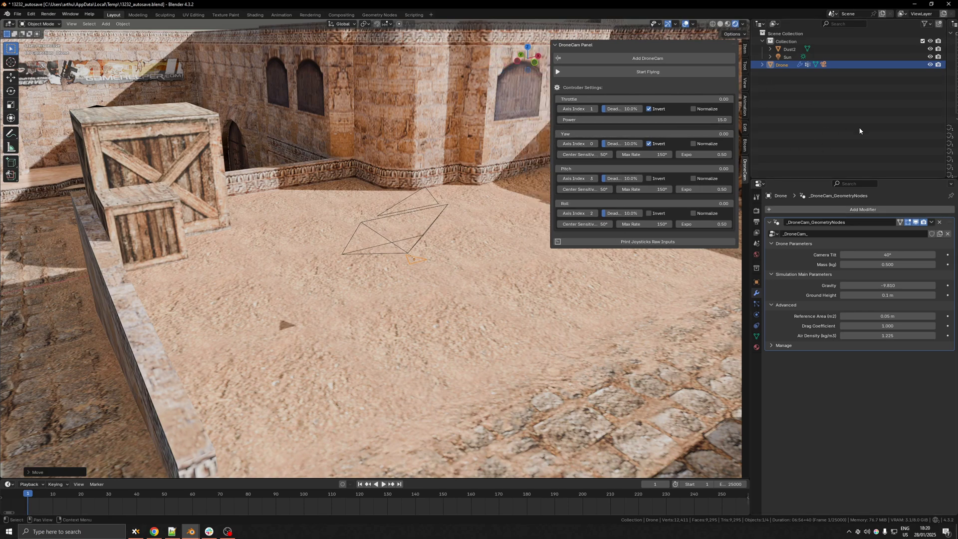
pyautogui.moveTo(809, 178); pyautogui.dragTo(723, 180)
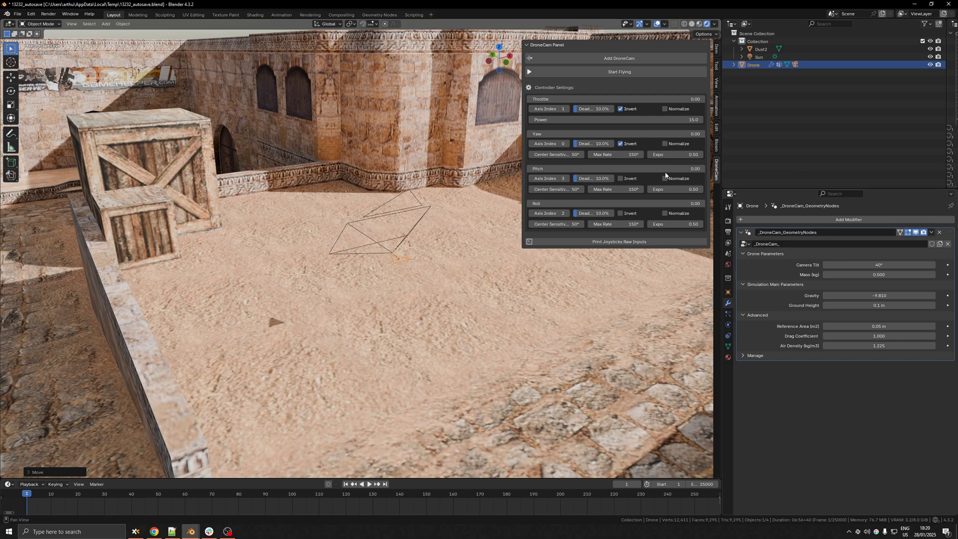
# Record a drone flight seen through its camera and play the recorded flight back from frame 1.
pyautogui.press('KP_0')
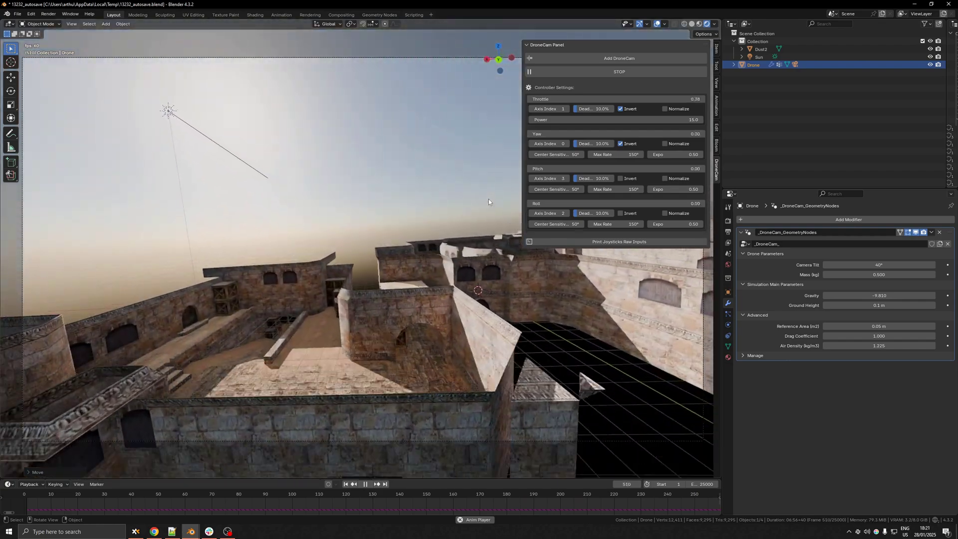
pyautogui.click(648, 73)
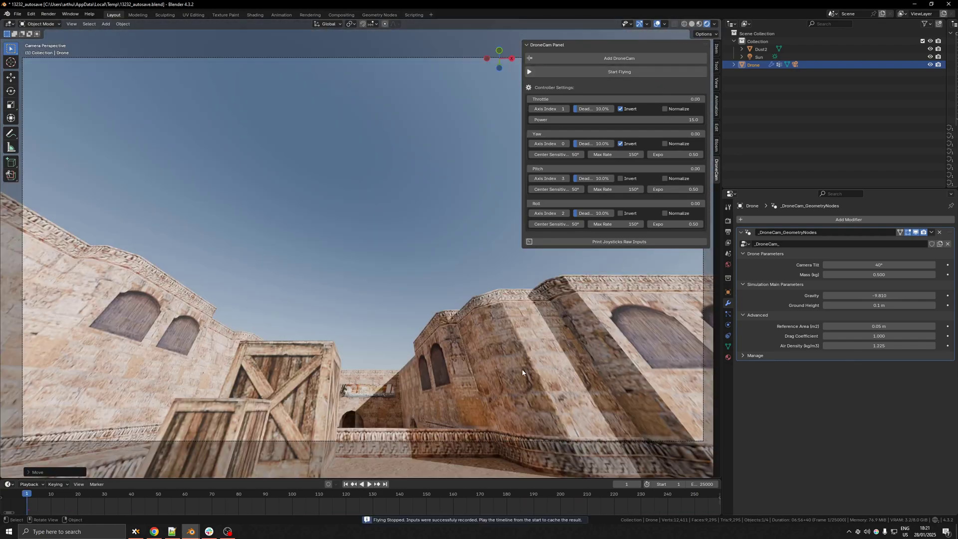
pyautogui.click(369, 484)
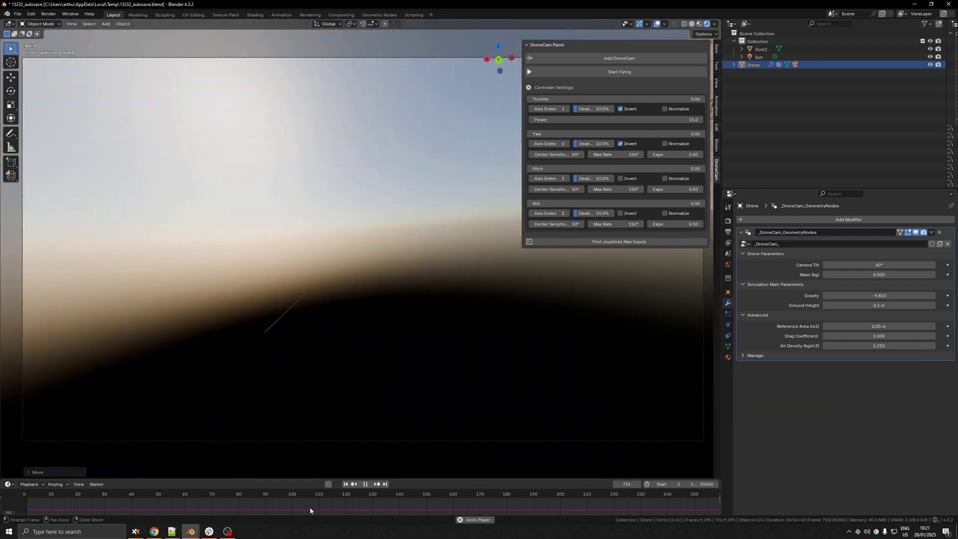
pyautogui.click(346, 484)
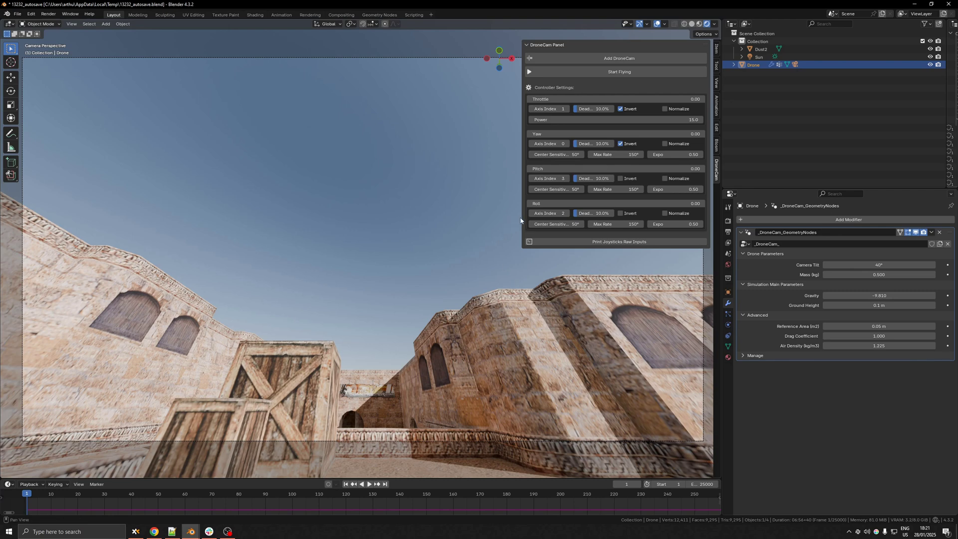
# Start another flight with the drag coefficient at 3 and lower the drone's Ground Height to about -1.48 m while flying.
pyautogui.moveTo(523, 219); pyautogui.dragTo(531, 235)
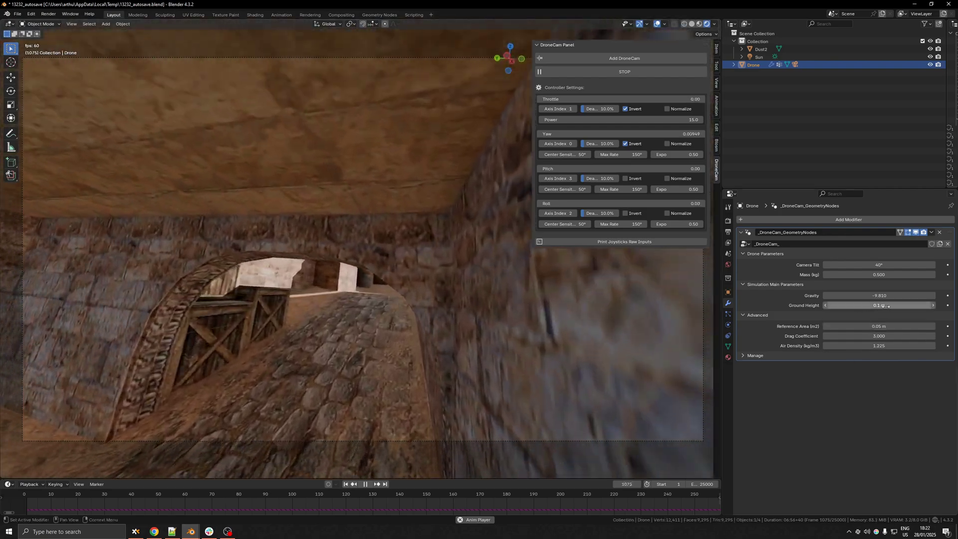
pyautogui.moveTo(884, 306); pyautogui.dragTo(849, 306)
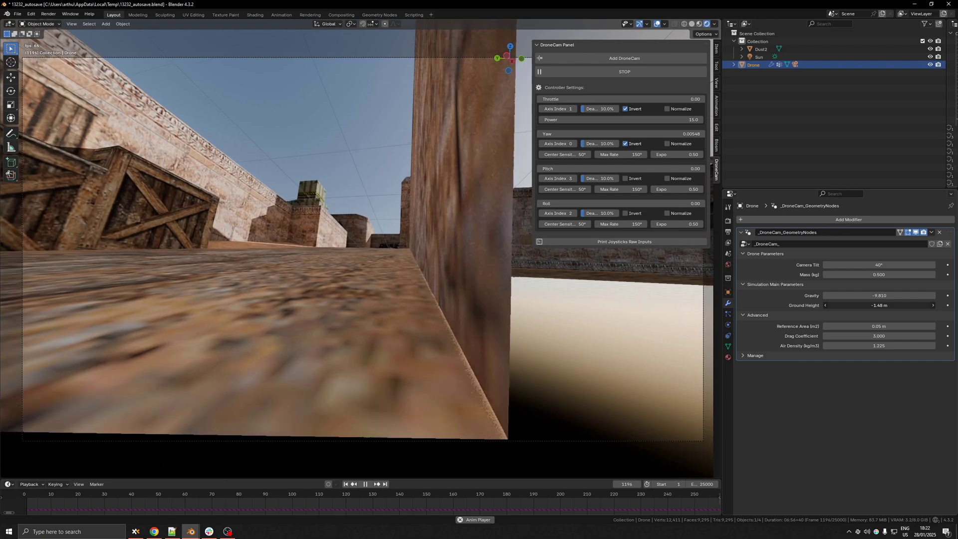